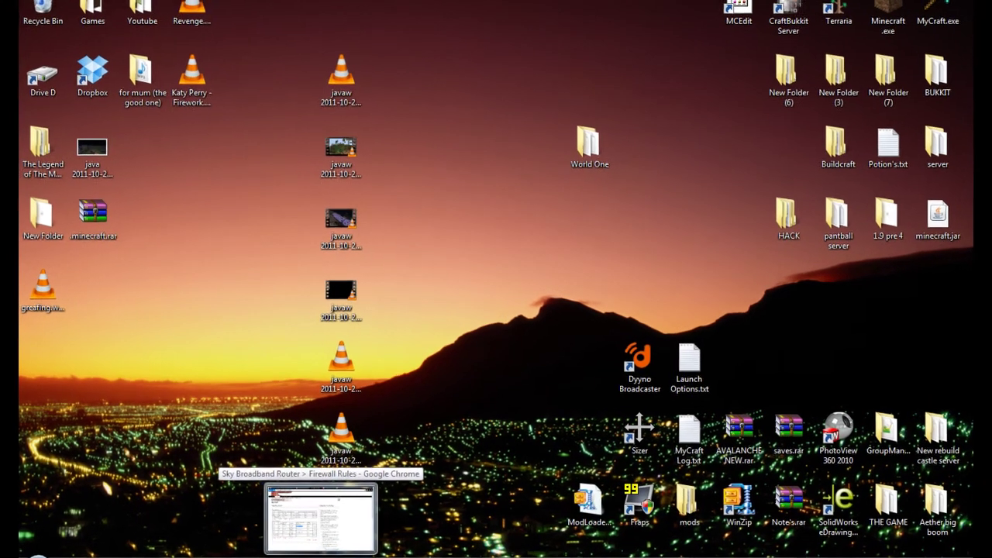
# Bring the BUKKIT server folder window forward from the taskbar.
pyautogui.click(321, 518)
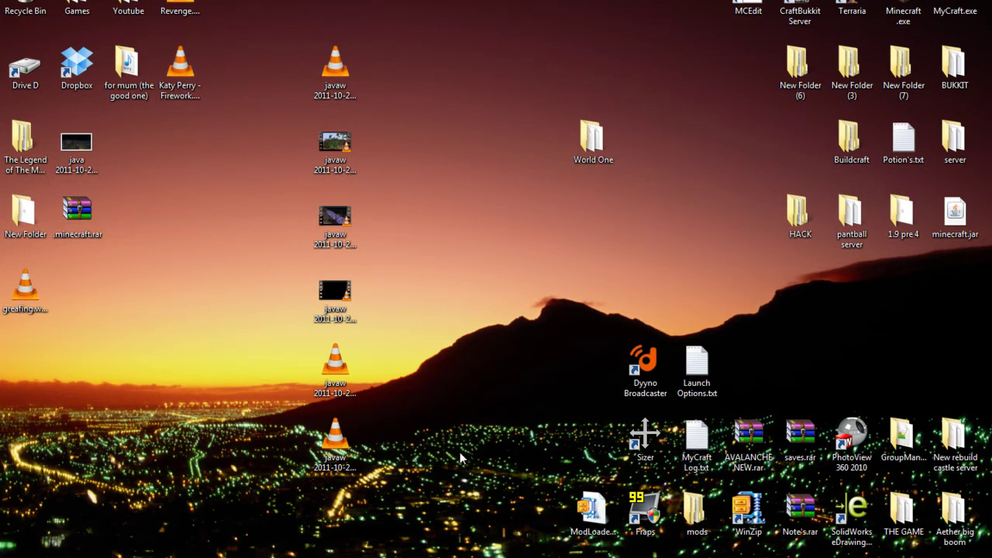
pyautogui.hotkey('alt', 'space')
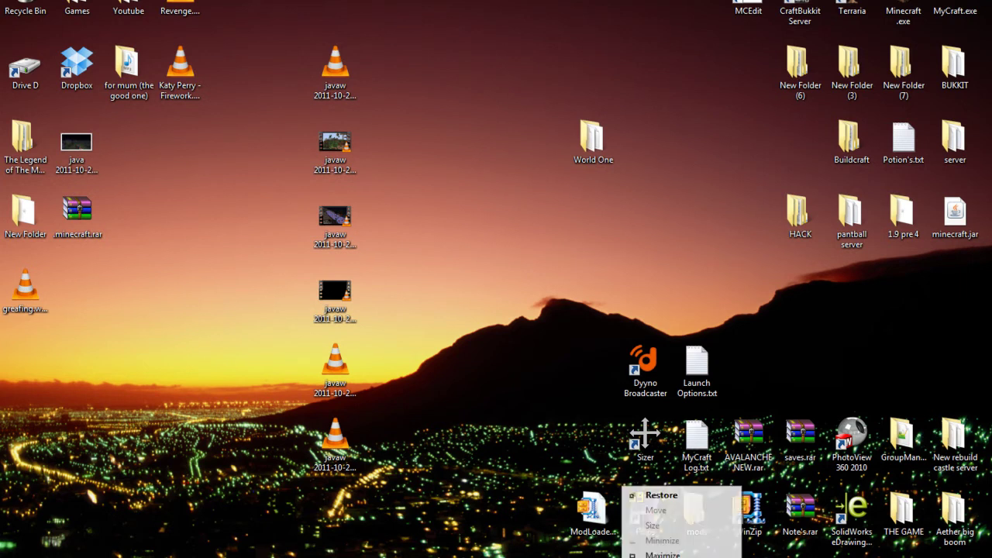
pyautogui.press('Escape')
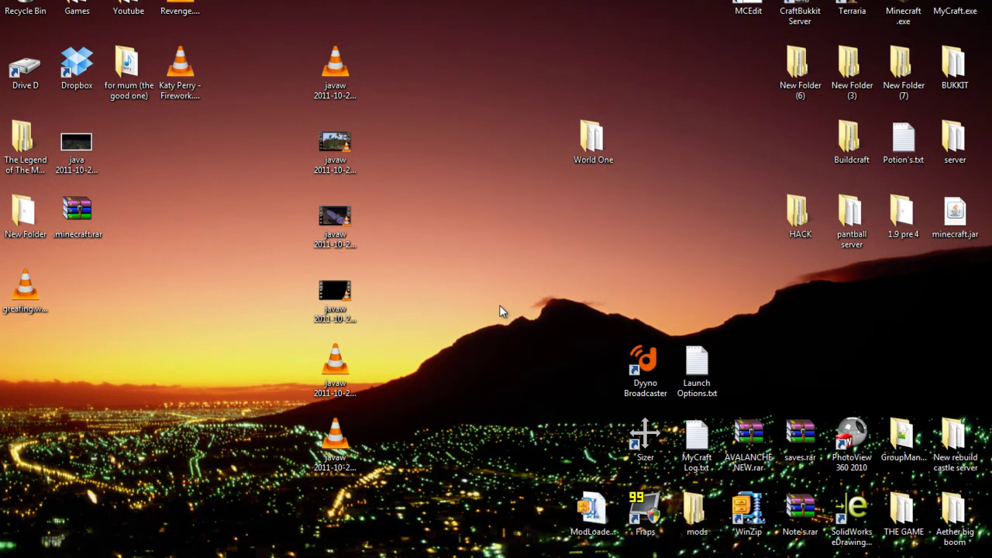
pyautogui.click(572, 506)
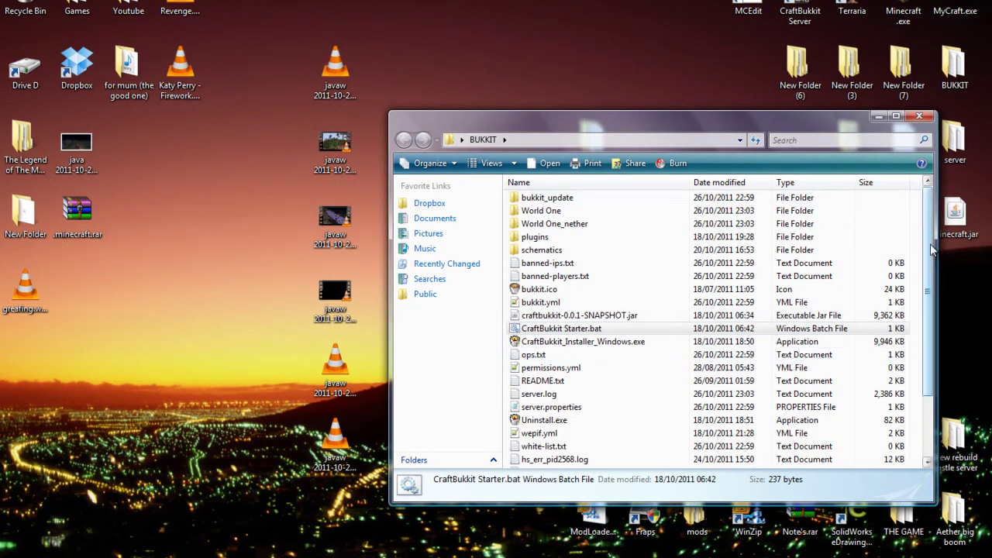
pyautogui.moveTo(928, 294); pyautogui.dragTo(939, 253)
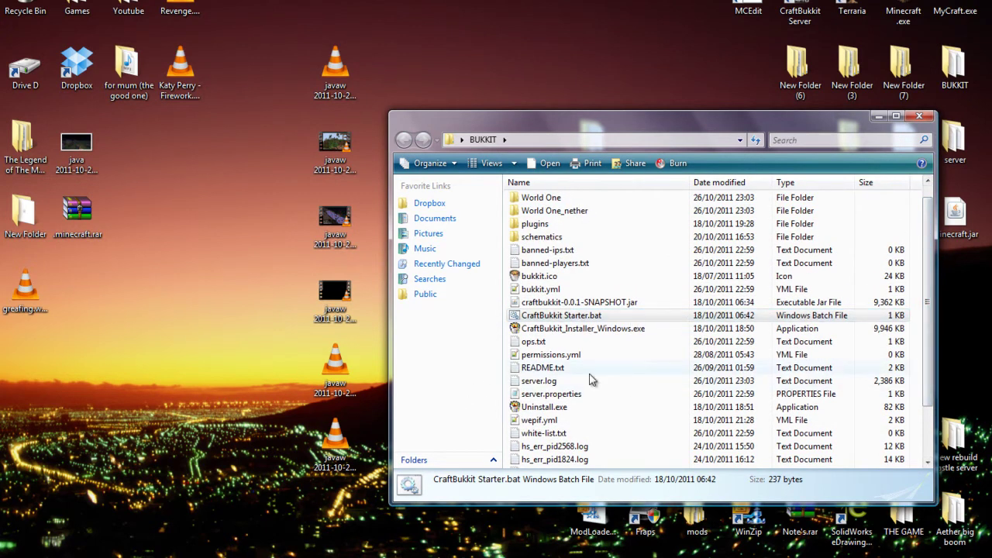
pyautogui.click(915, 396)
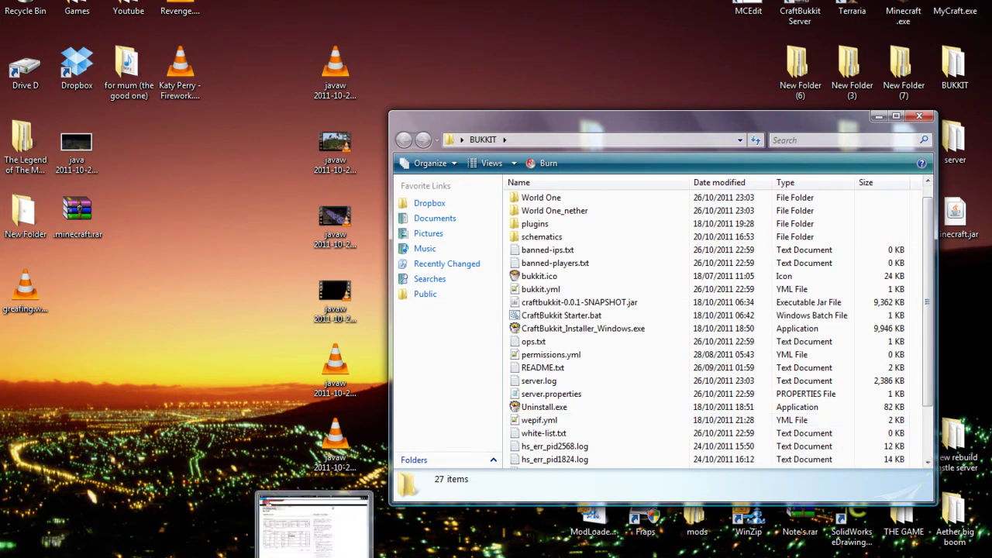
pyautogui.press('ctrl')
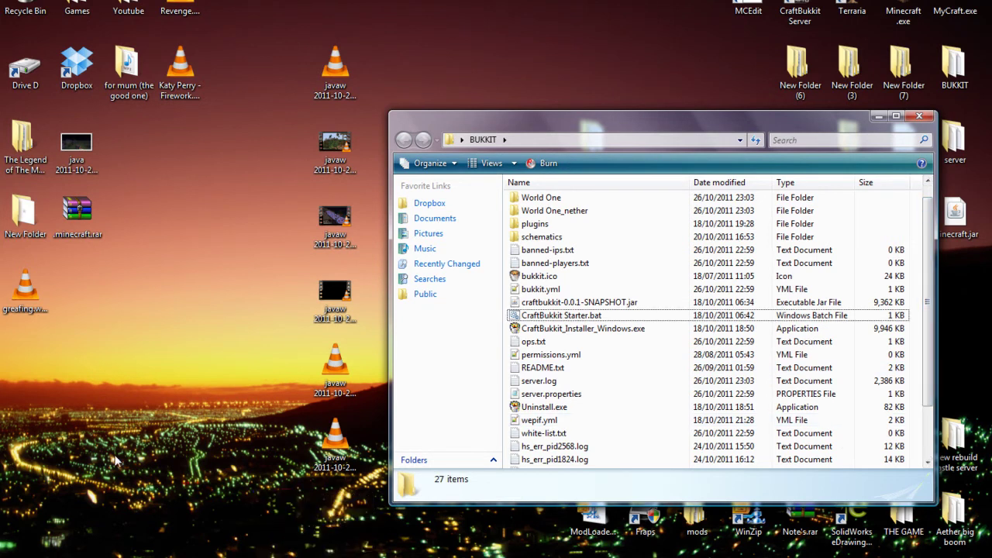
pyautogui.press('super')
pyautogui.press('super')
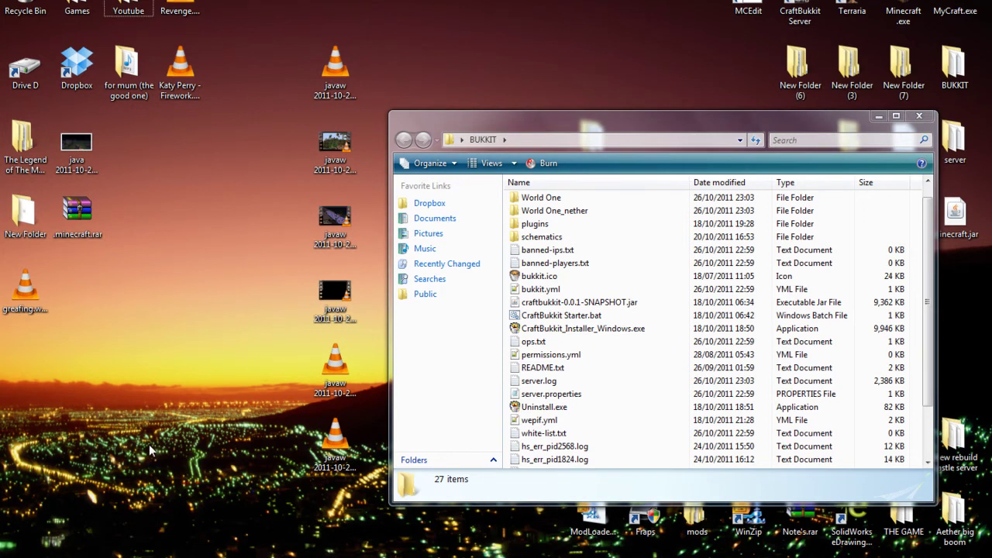
# Launch Command Prompt from the Run box and move its window to the lower right.
pyautogui.press('super+r')
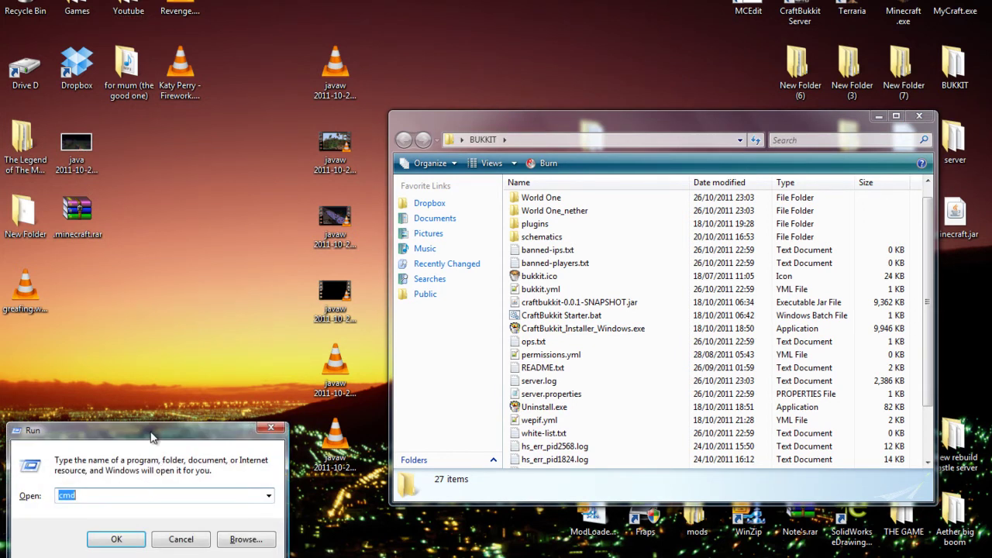
pyautogui.moveTo(159, 434)
pyautogui.mouseDown()
pyautogui.moveTo(609, 310)
pyautogui.moveTo(613, 280)
pyautogui.mouseUp()
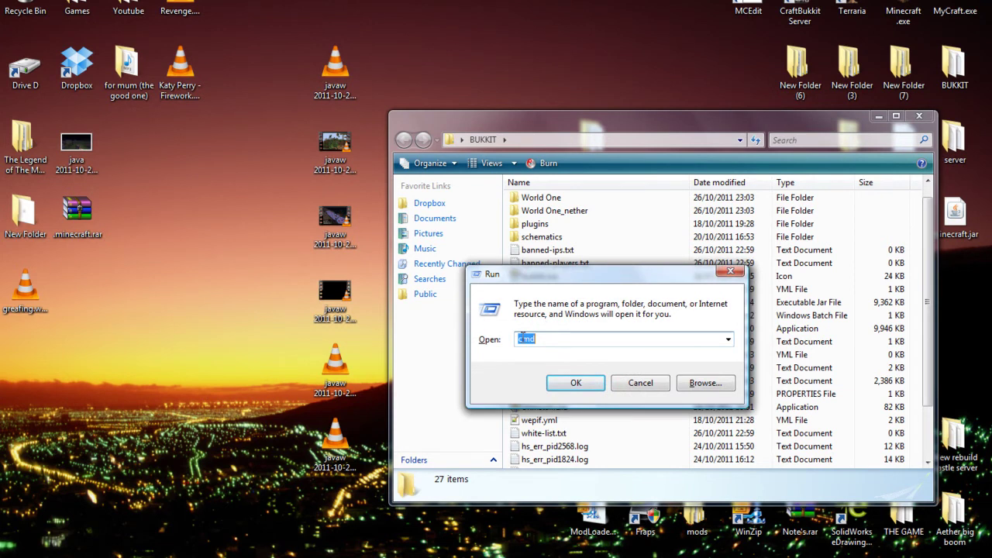
pyautogui.click(574, 382)
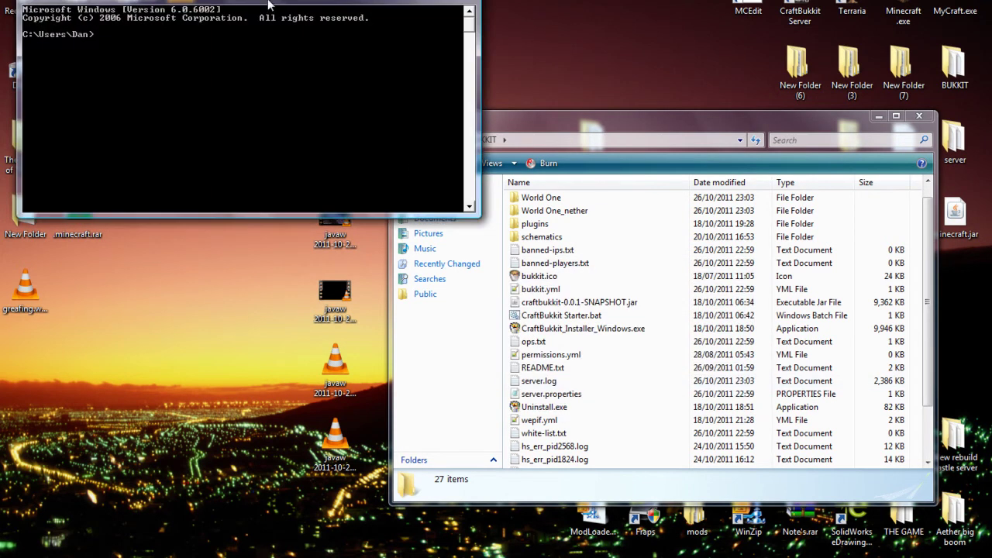
pyautogui.moveTo(272, 8); pyautogui.dragTo(752, 317)
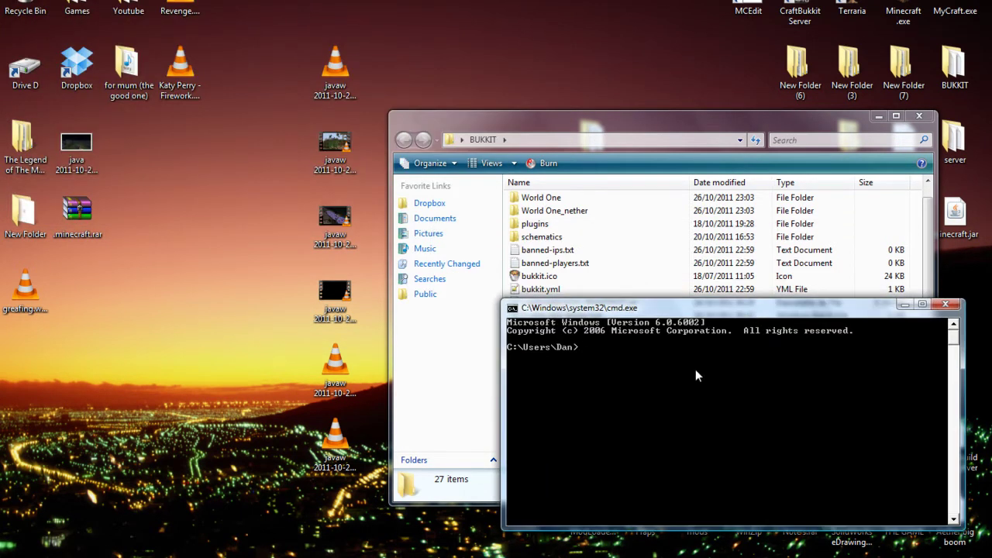
# Run ipconfig and enlarge the window to read the wireless IPv4 address 192.168.0.5.
pyautogui.write('ip')
pyautogui.write('n')
pyautogui.write('fig')
pyautogui.press('Return')
pyautogui.write('ipcon')
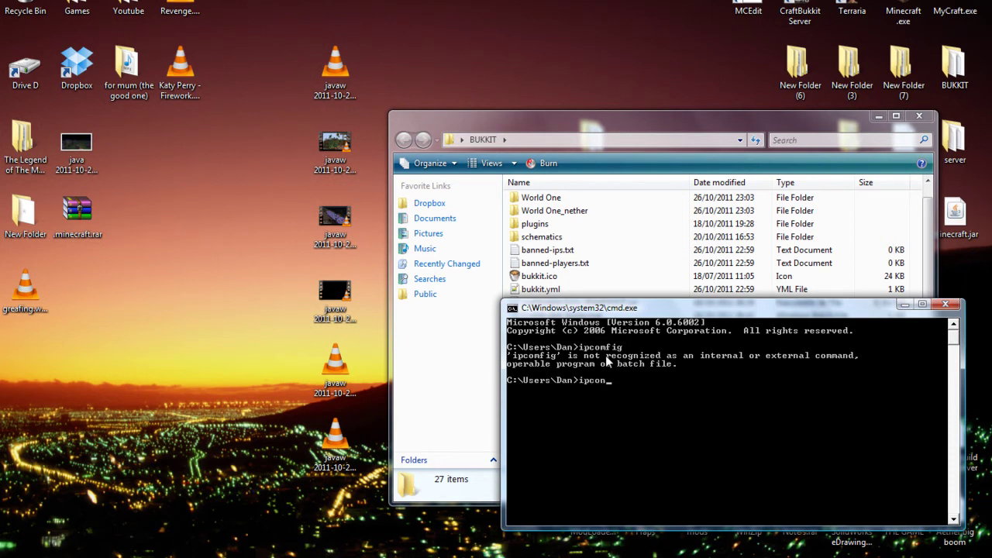
pyautogui.write('fig')
pyautogui.press('Return')
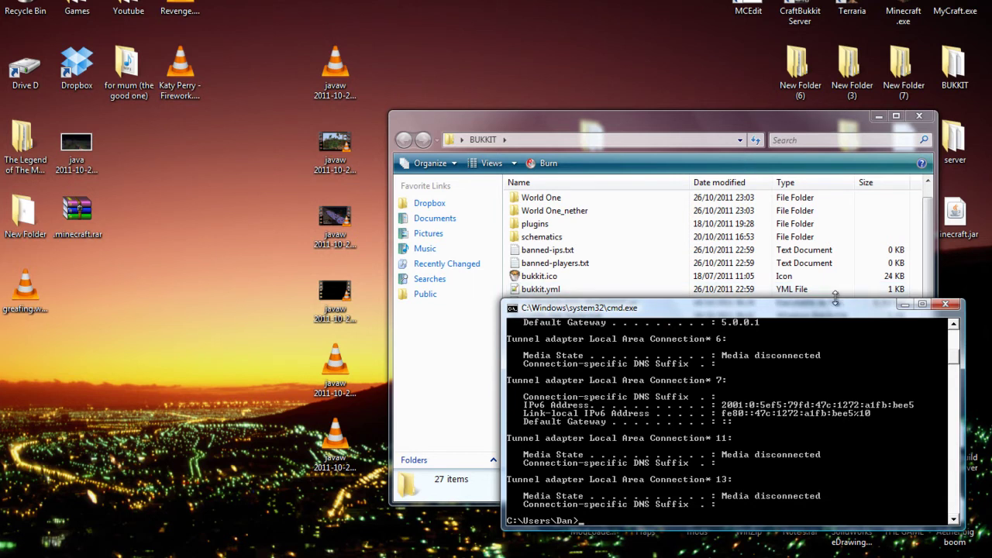
pyautogui.moveTo(834, 300); pyautogui.dragTo(826, 29)
pyautogui.scroll(2, 819, 207)
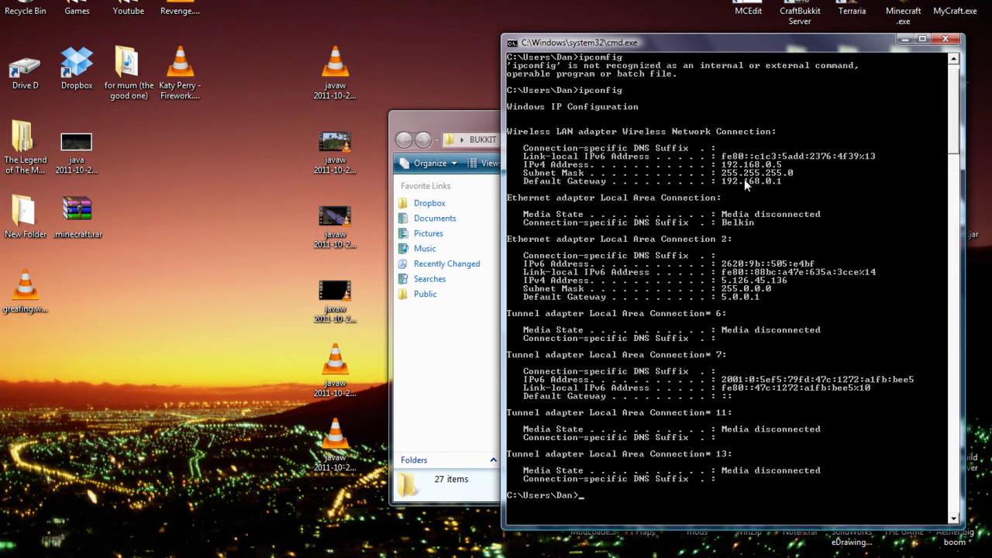
# Minimise cmd and go to the router's logs page at 192.168.0.1 in Chrome.
pyautogui.click(904, 39)
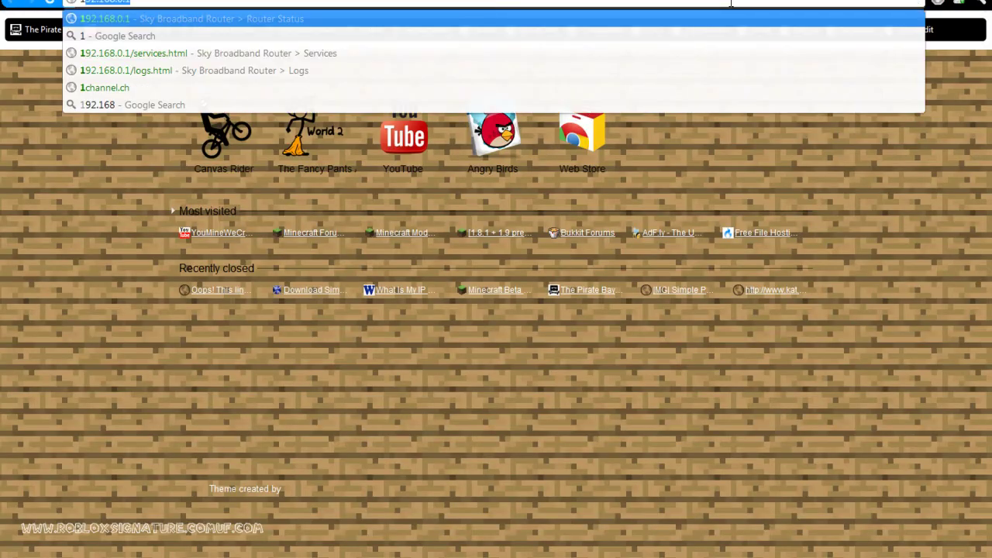
pyautogui.write('9')
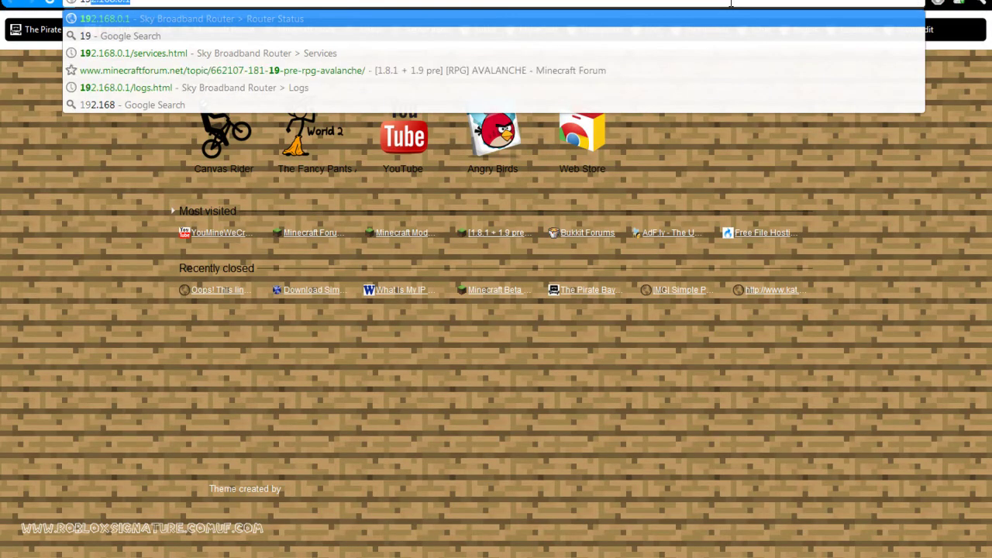
pyautogui.click(229, 88)
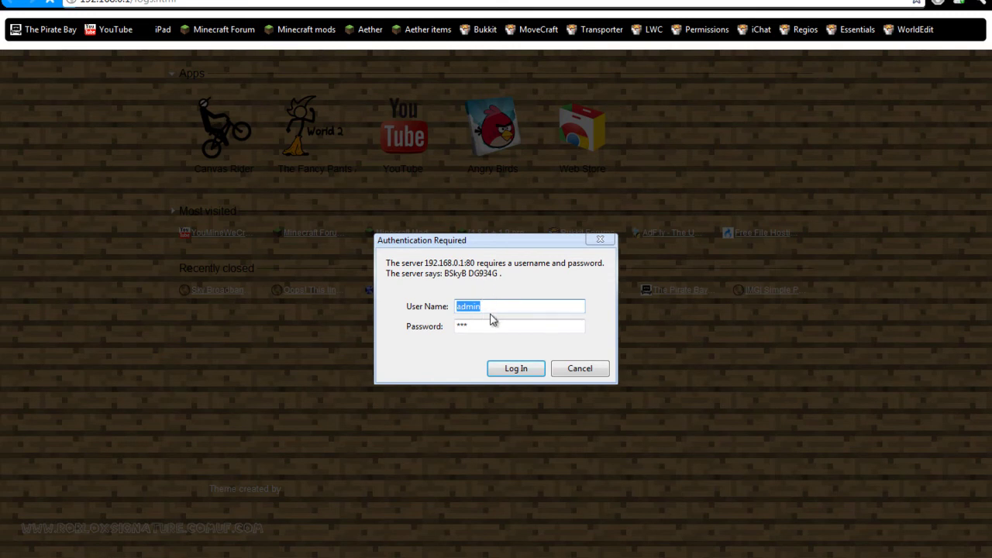
# Log in to the router and view the Services list showing mincrat on port 25565.
pyautogui.click(512, 374)
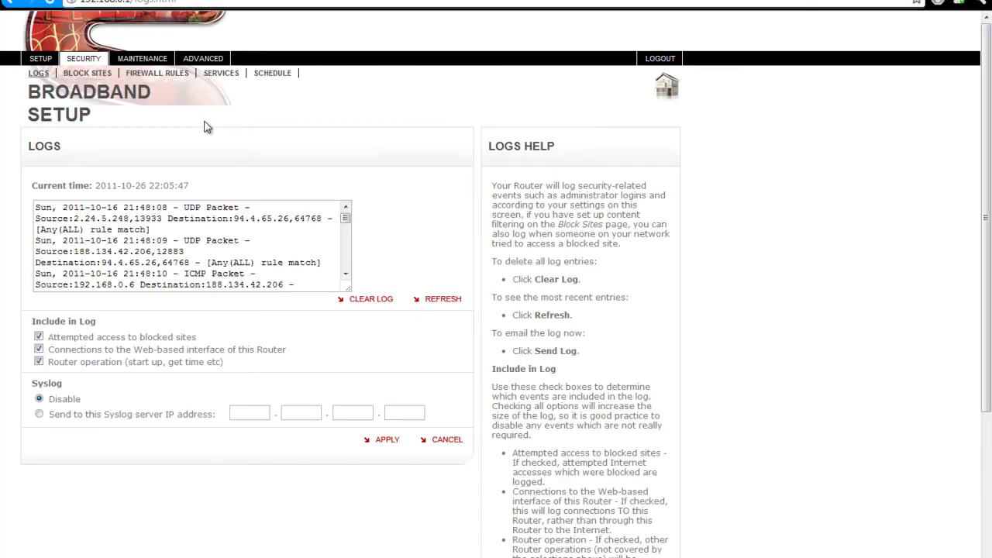
pyautogui.click(214, 75)
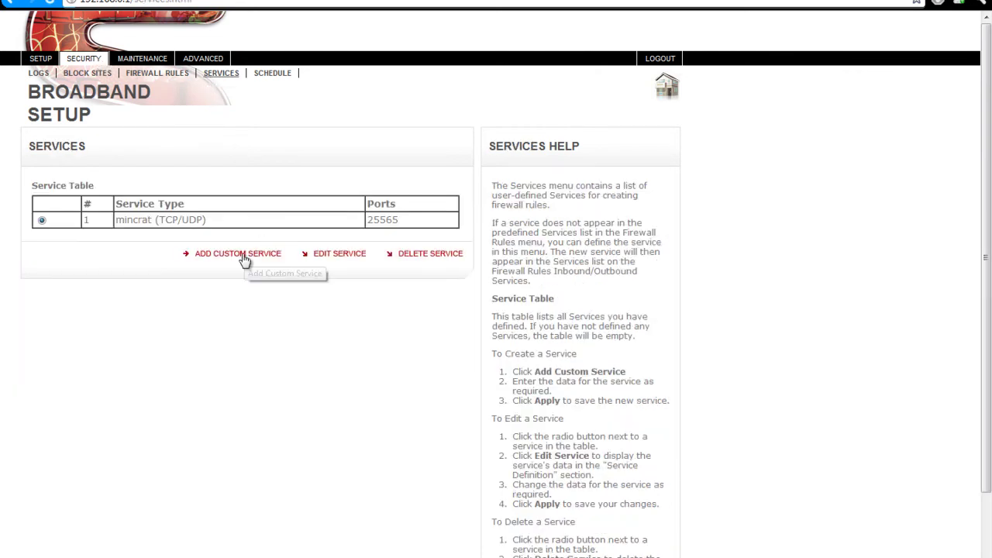
# Draft a TCP/UDP custom service on start port 25565, cancel it, and go to Firewall Rules.
pyautogui.click(242, 256)
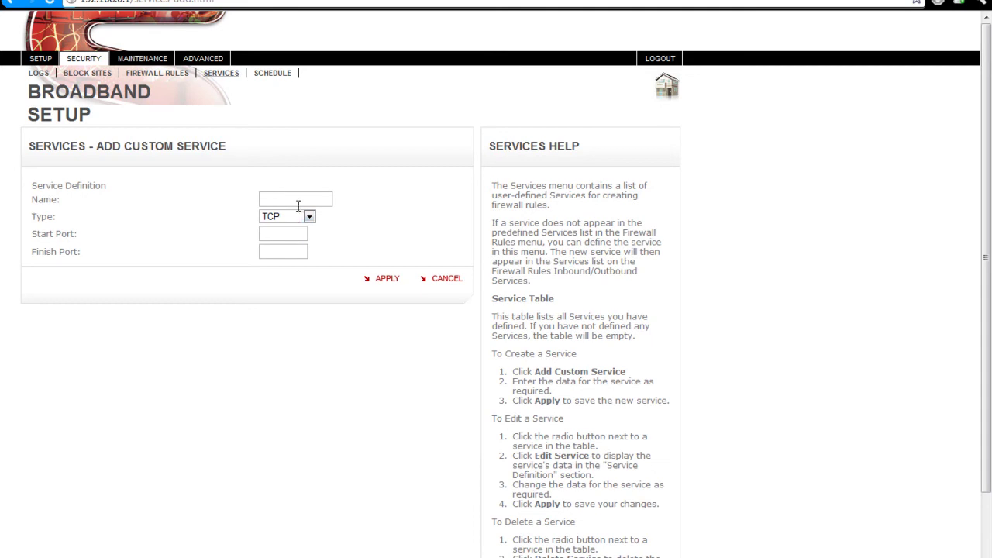
pyautogui.click(303, 203)
pyautogui.click(309, 217)
pyautogui.click(287, 250)
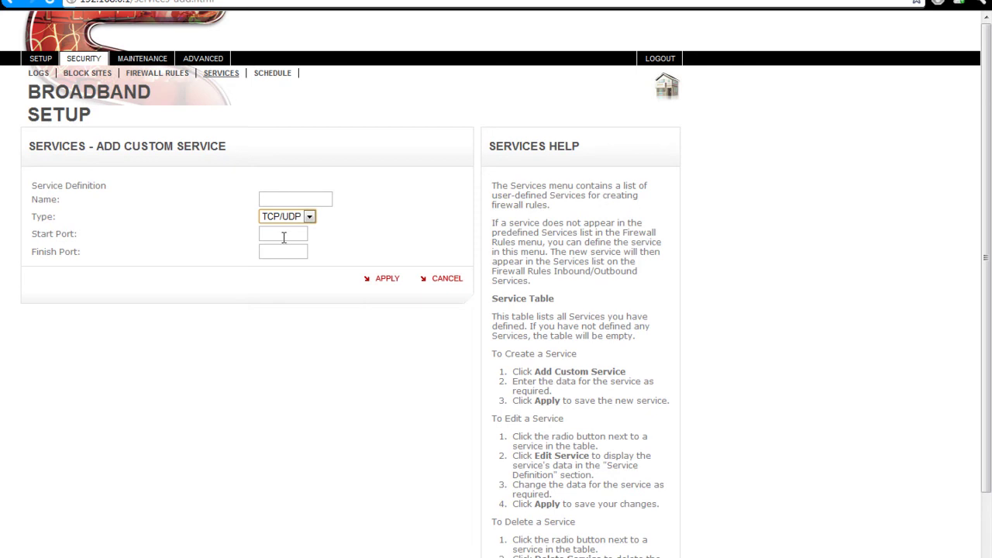
pyautogui.click(283, 234)
pyautogui.write('25565')
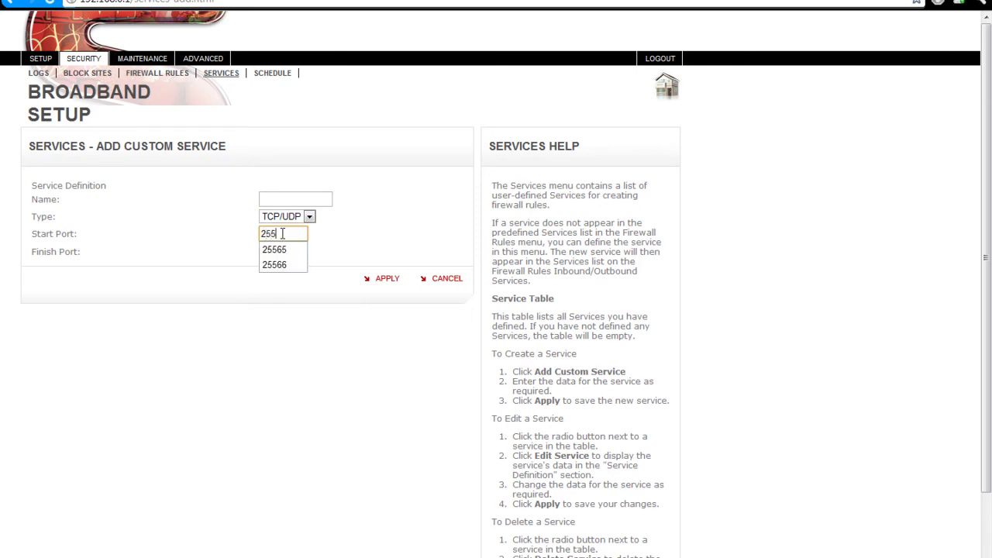
pyautogui.click(439, 200)
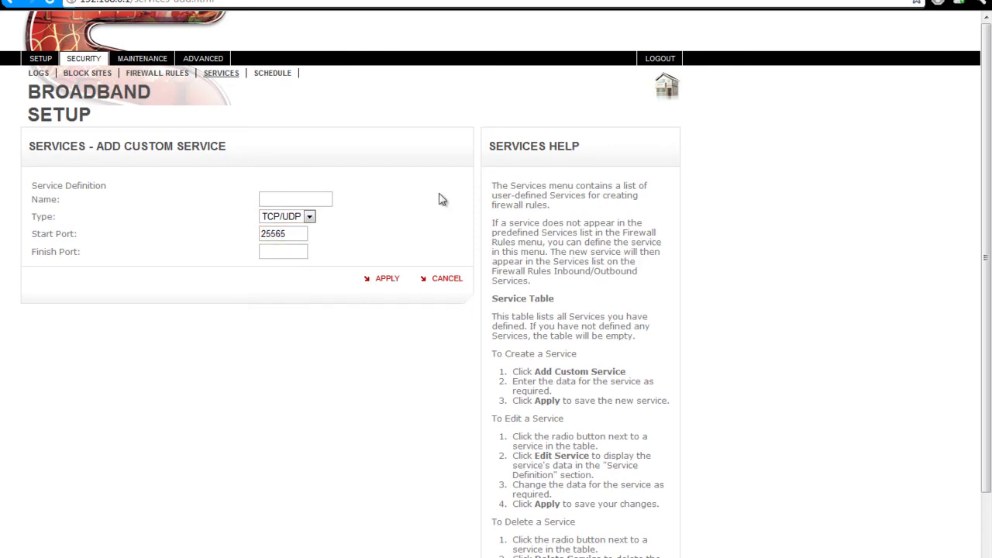
pyautogui.click(448, 279)
pyautogui.click(131, 74)
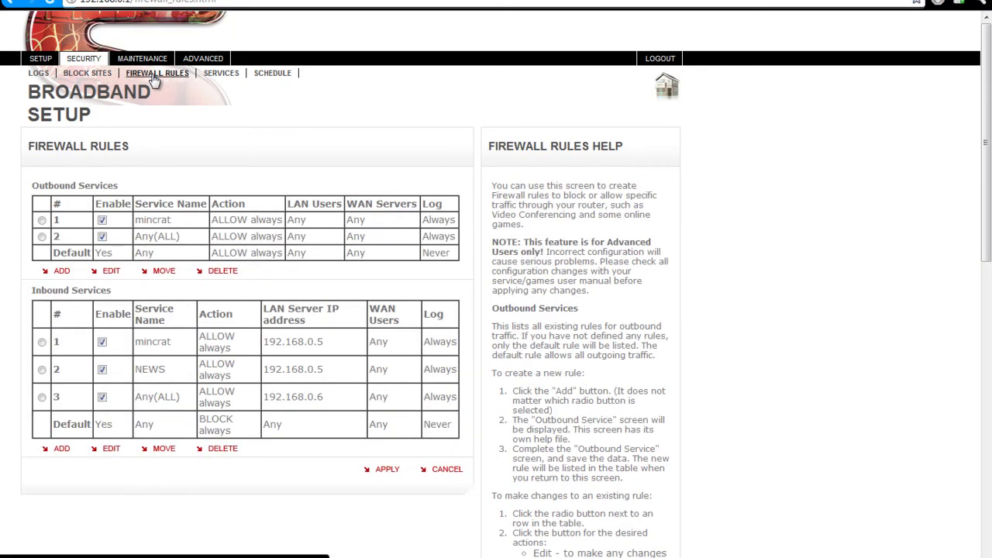
# Draft an outbound rule with Action ALLOW always, then cancel back to the rules list.
pyautogui.click(62, 271)
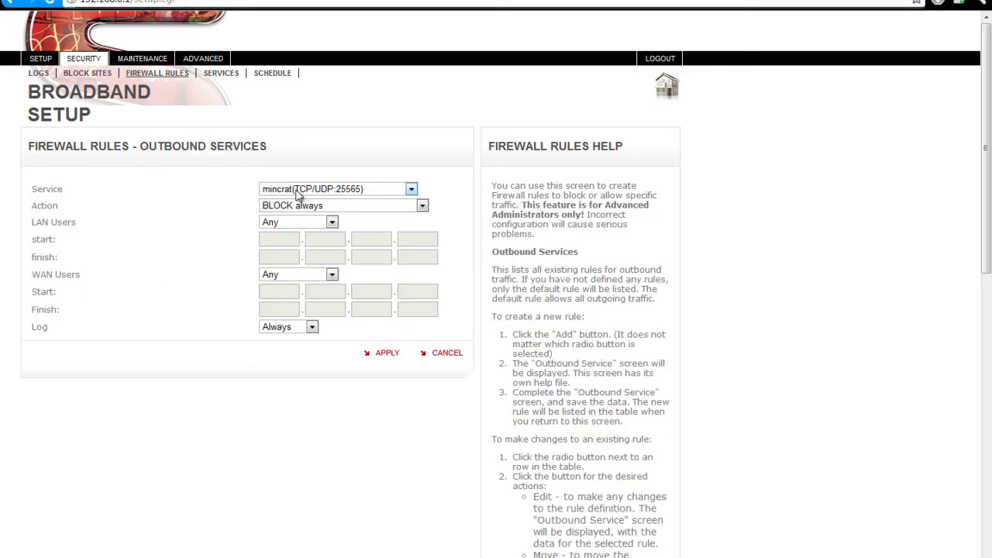
pyautogui.click(314, 206)
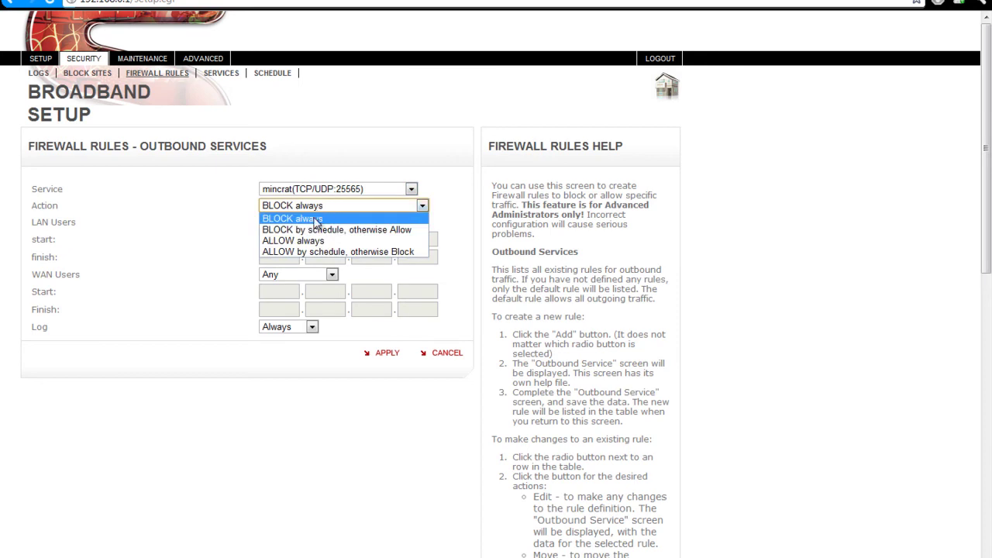
pyautogui.click(335, 242)
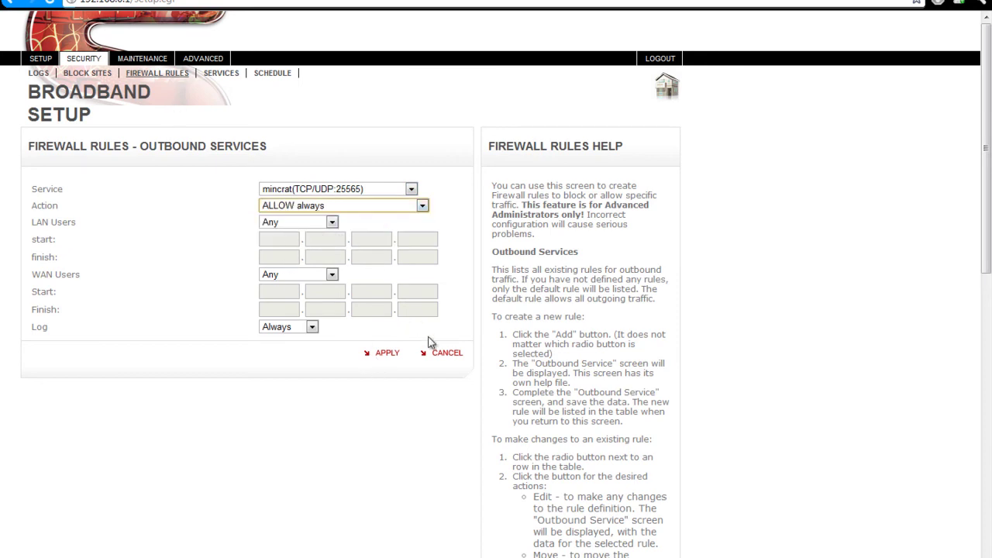
pyautogui.click(447, 354)
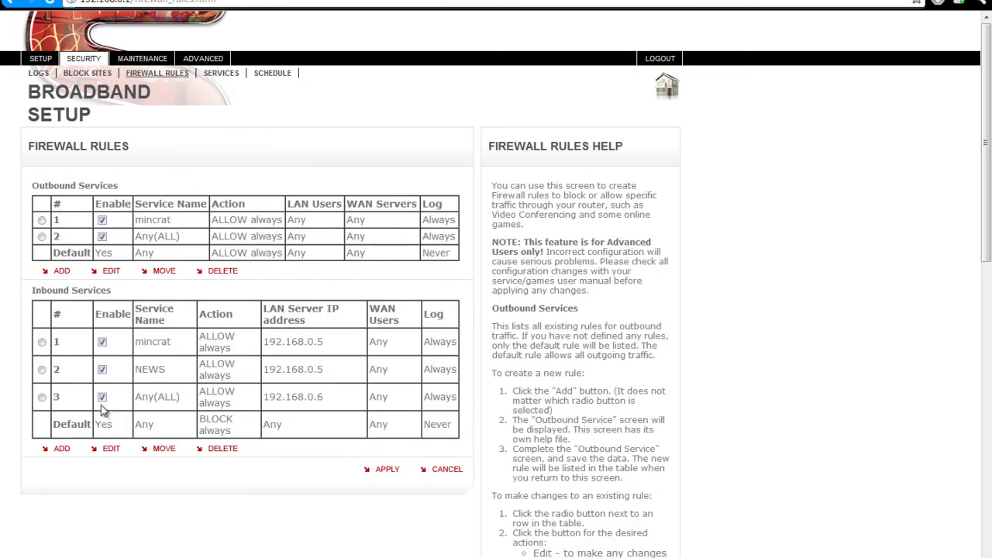
# Start an inbound rule set to ALLOW always and begin entering the LAN server IP.
pyautogui.click(65, 450)
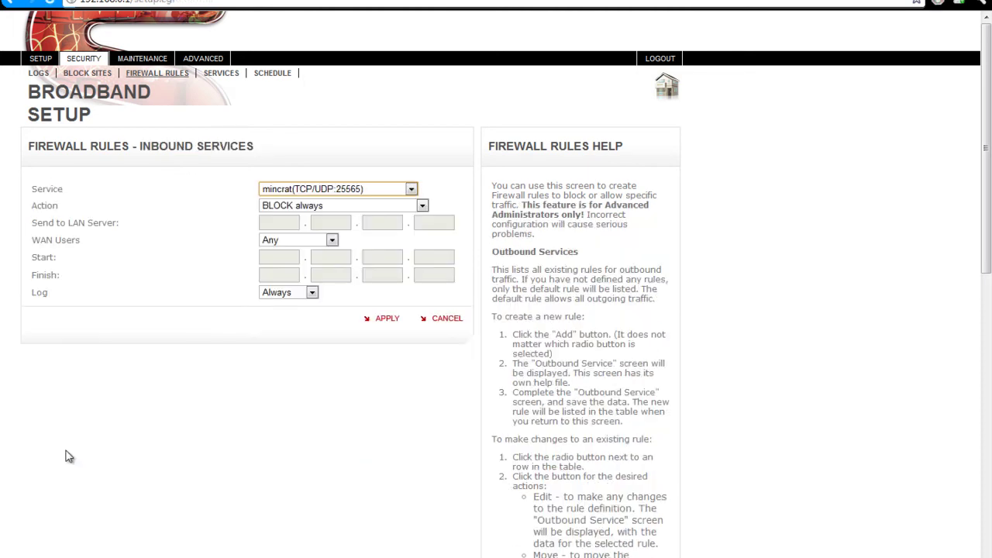
pyautogui.click(420, 205)
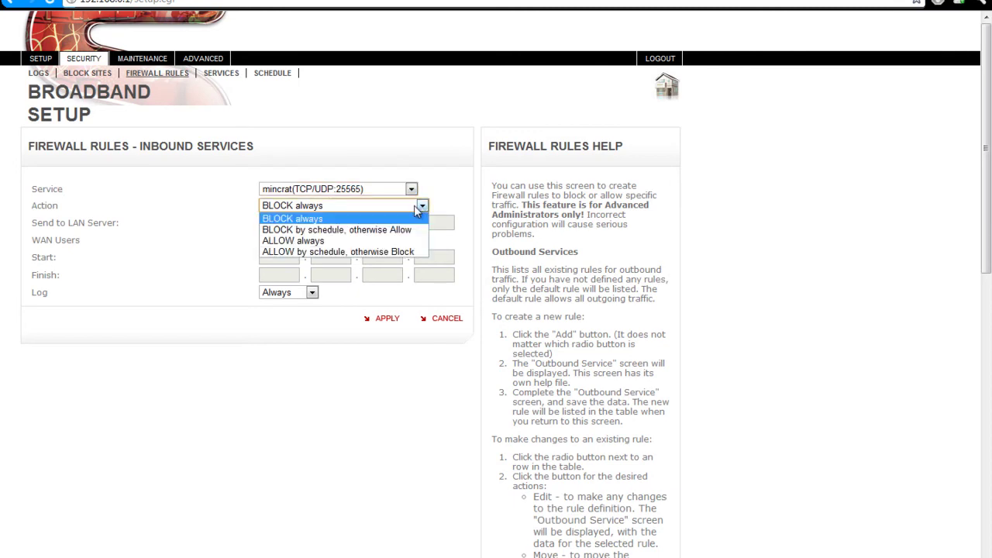
pyautogui.click(294, 240)
pyautogui.click(271, 222)
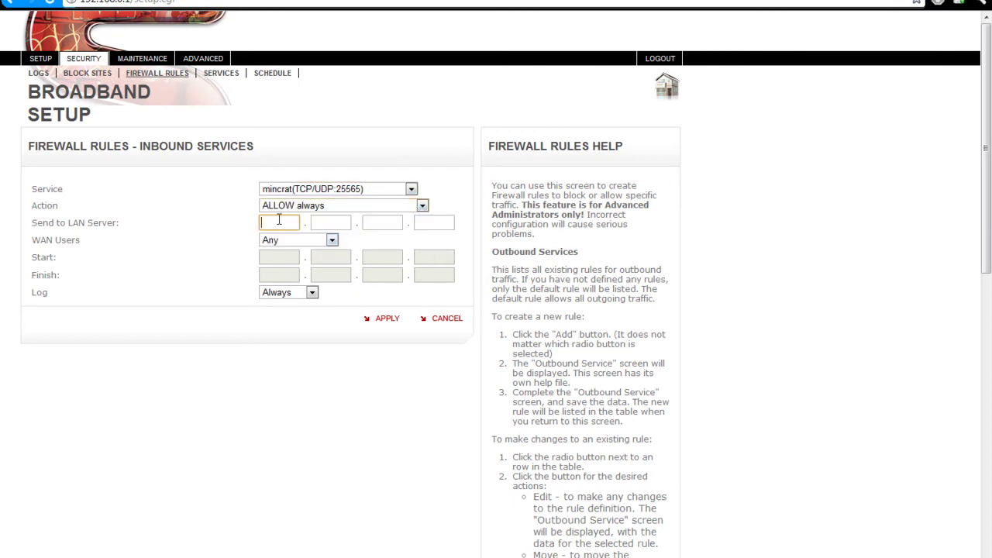
# Check the PC's IP in ipconfig, revisit the IP address fields, then cancel the inbound rule.
pyautogui.click(651, 557)
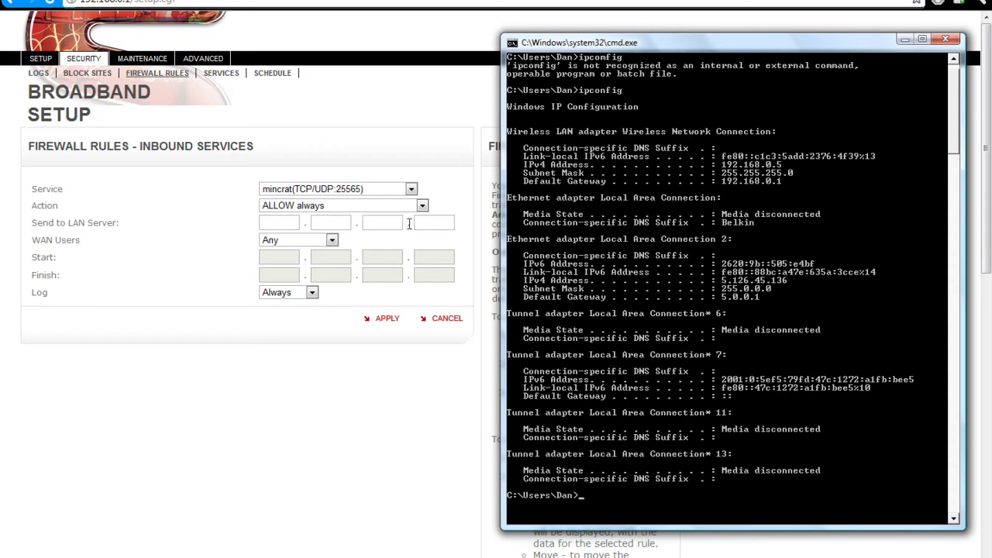
pyautogui.click(439, 223)
pyautogui.click(396, 222)
pyautogui.click(349, 221)
pyautogui.click(286, 221)
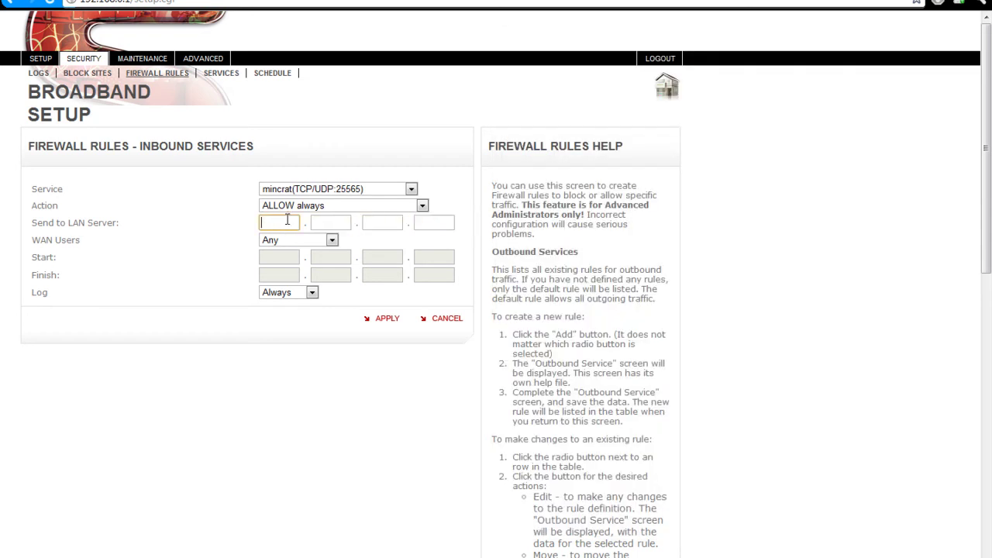
pyautogui.click(446, 319)
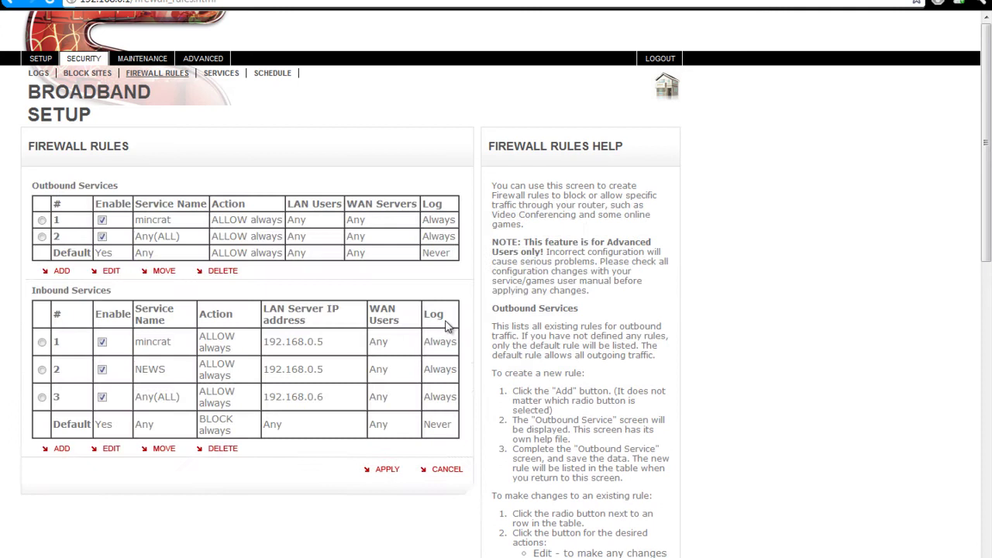
# Apply the firewall rules, close the ipconfig window, and select server.properties in BUKKIT.
pyautogui.click(388, 471)
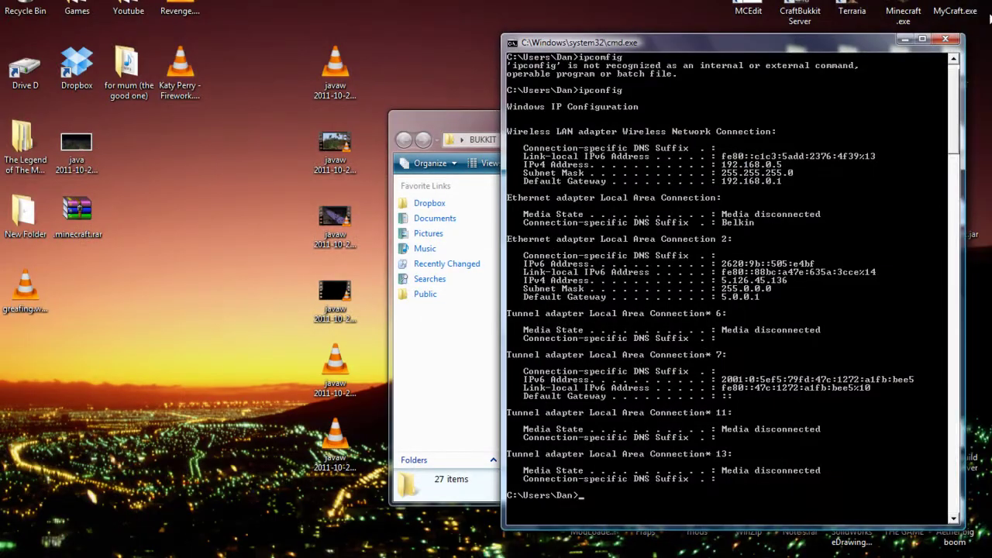
pyautogui.click(945, 39)
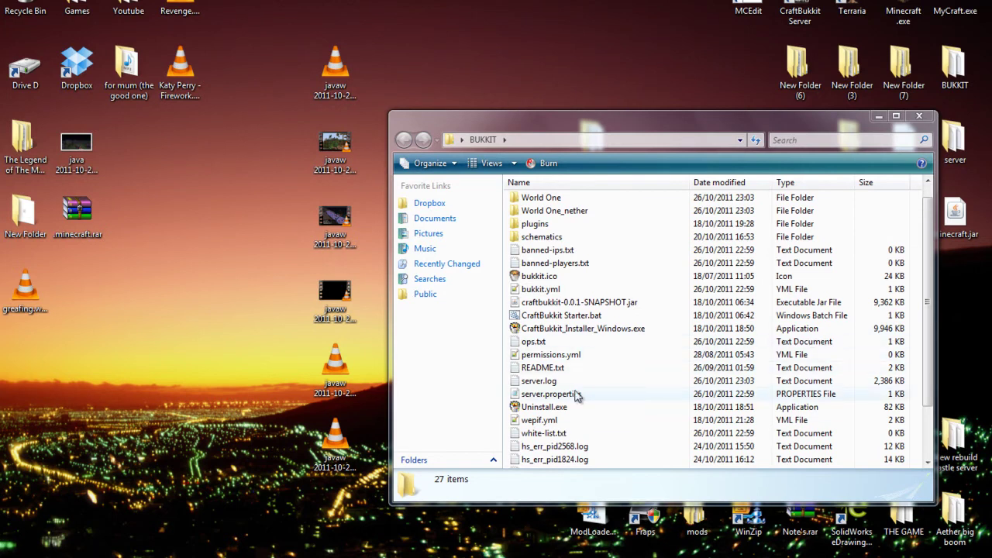
pyautogui.click(577, 397)
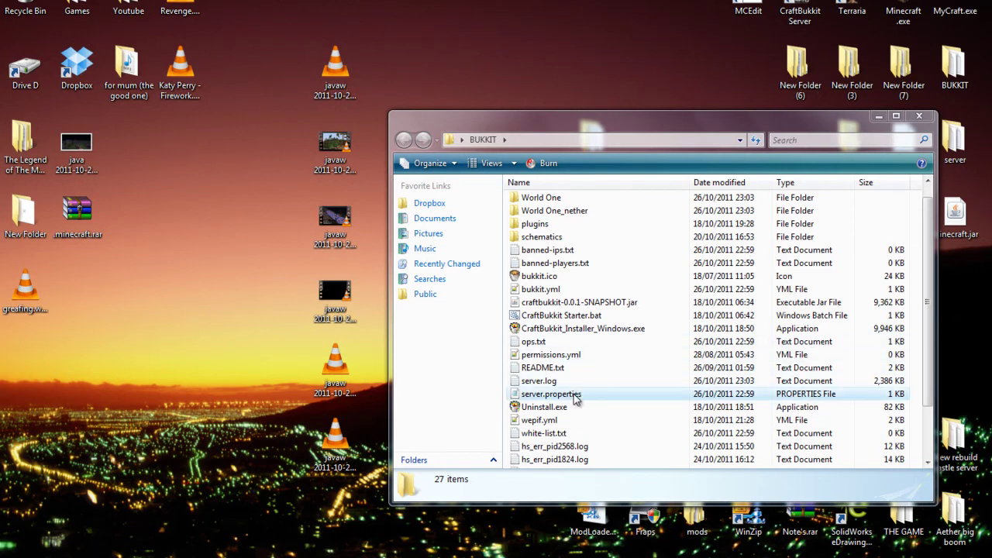
# Open server.properties in Notepad, highlight server-ip 192.168.0.5, and close it unedited.
pyautogui.doubleClick(577, 398)
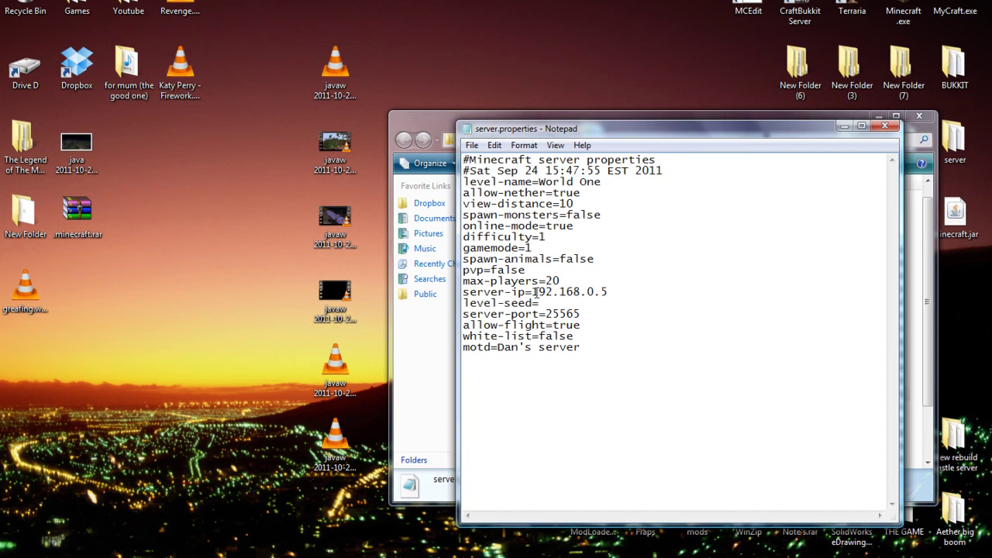
pyautogui.moveTo(534, 291); pyautogui.dragTo(610, 292)
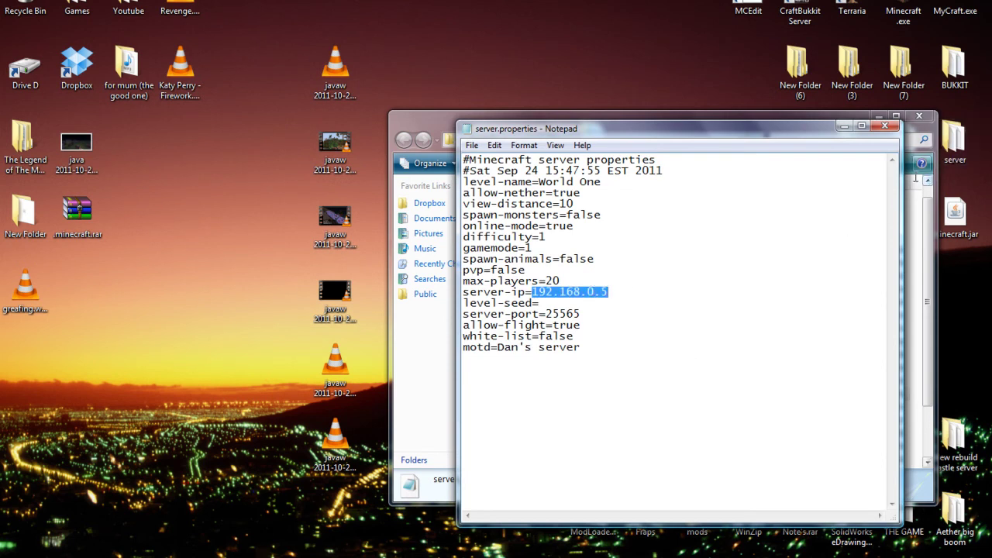
pyautogui.moveTo(533, 292); pyautogui.dragTo(612, 289)
pyautogui.click(883, 125)
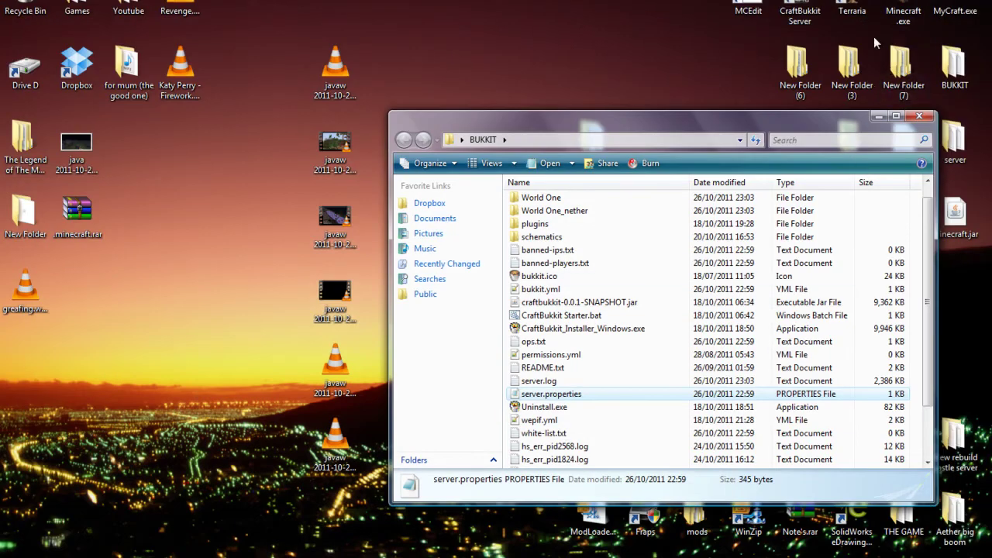
# Launch Minecraft, enlarge the launcher window, and log in, retrying after the failed attempt.
pyautogui.click(906, 6)
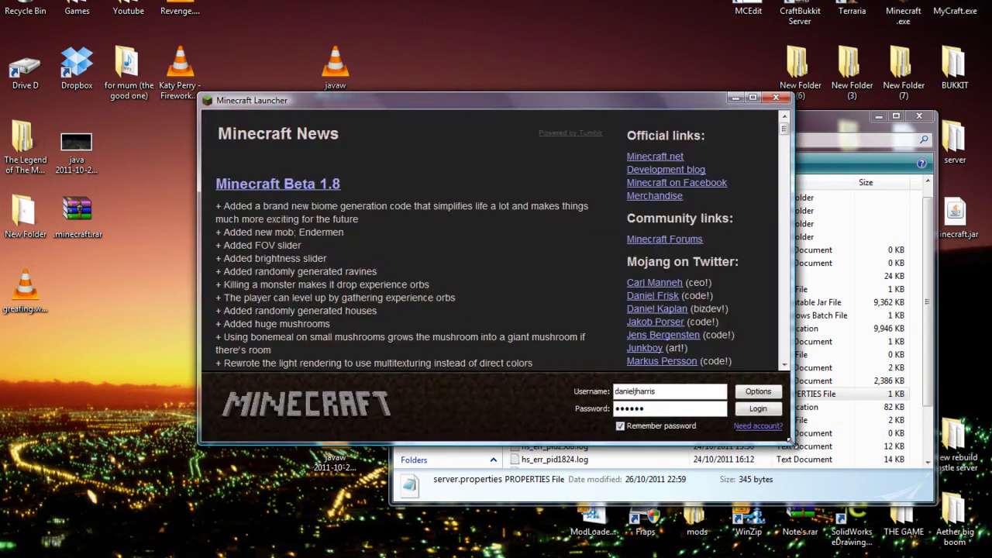
pyautogui.moveTo(793, 440); pyautogui.dragTo(990, 557)
pyautogui.click(895, 534)
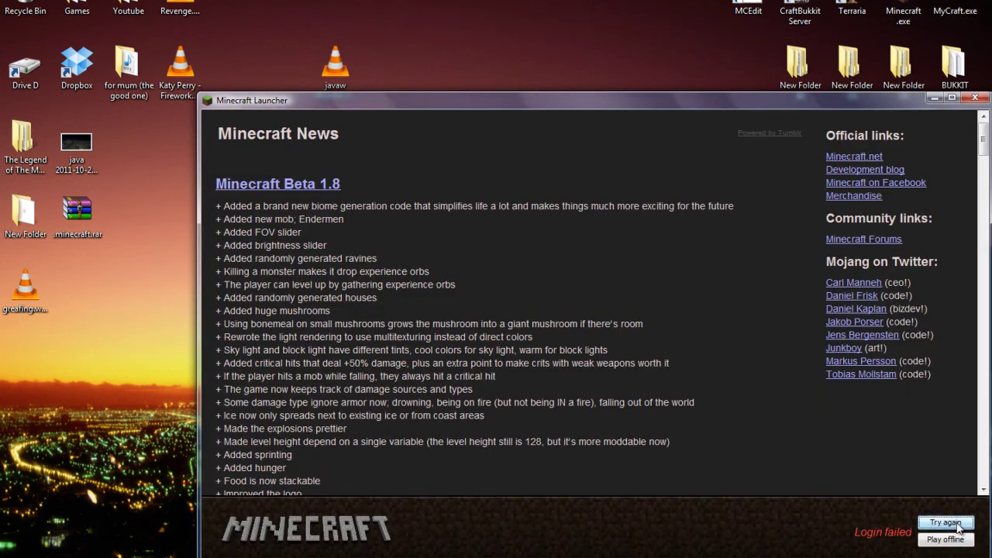
pyautogui.click(960, 538)
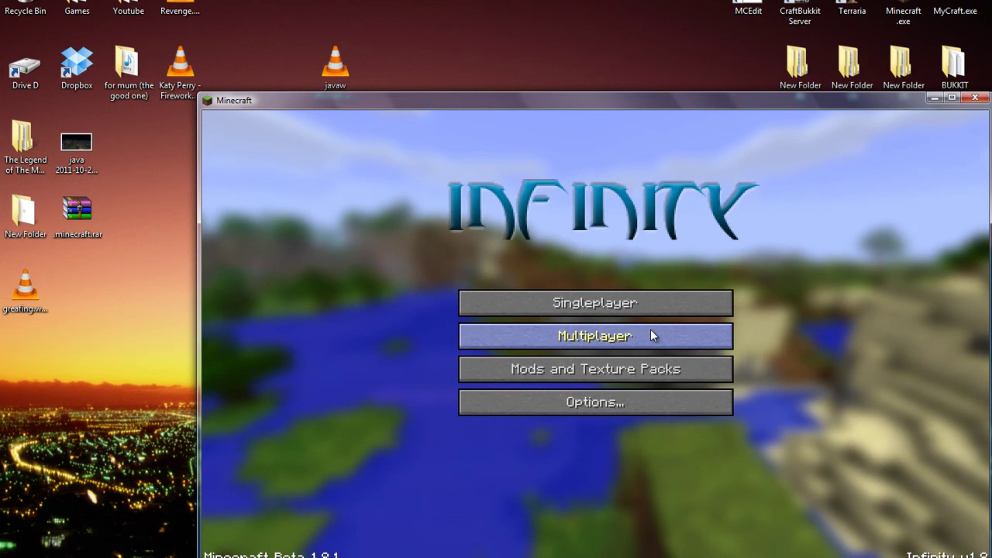
# Check the Multiplayer server list, confirming 192.168.0.5 shows Can't reach server, then minimize Minecraft.
pyautogui.click(650, 329)
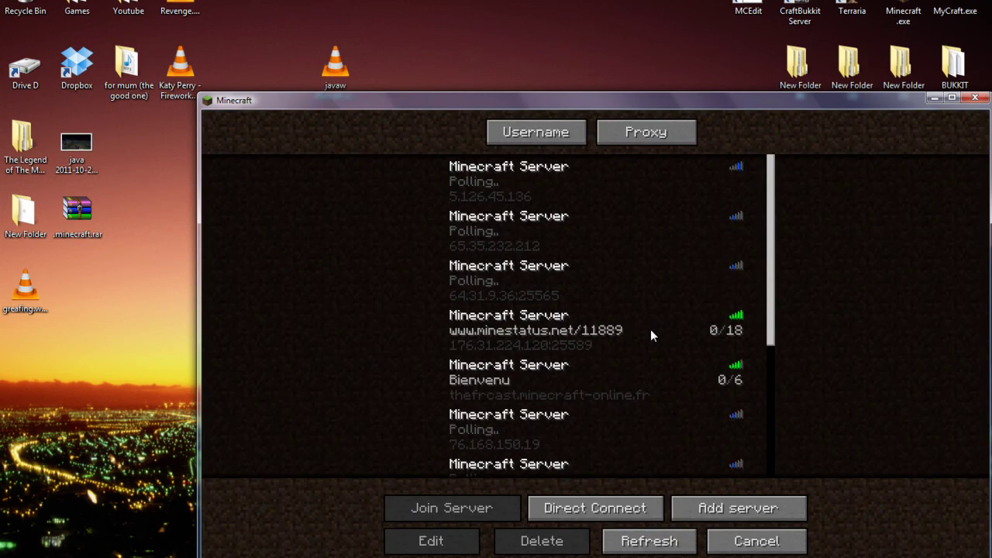
pyautogui.moveTo(770, 285); pyautogui.dragTo(768, 449)
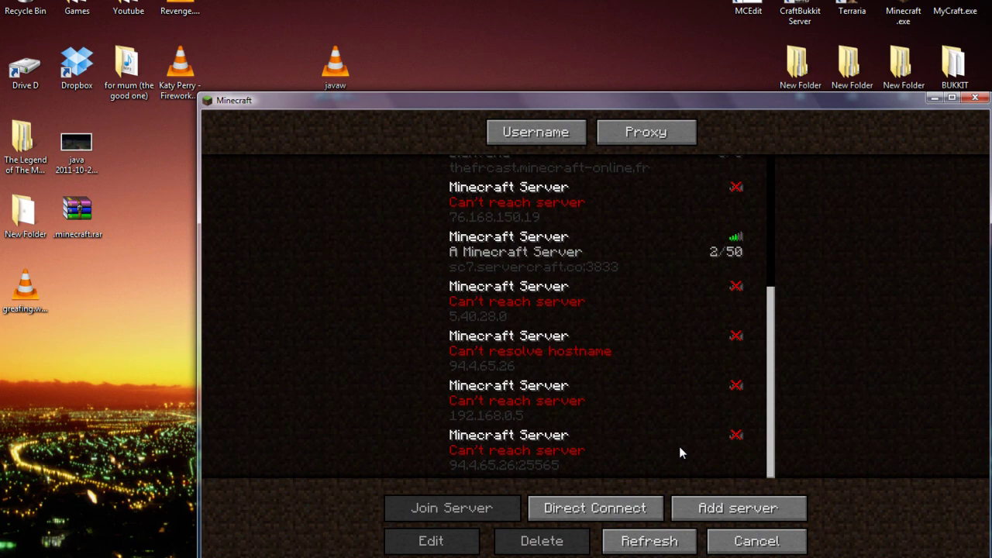
pyautogui.click(935, 98)
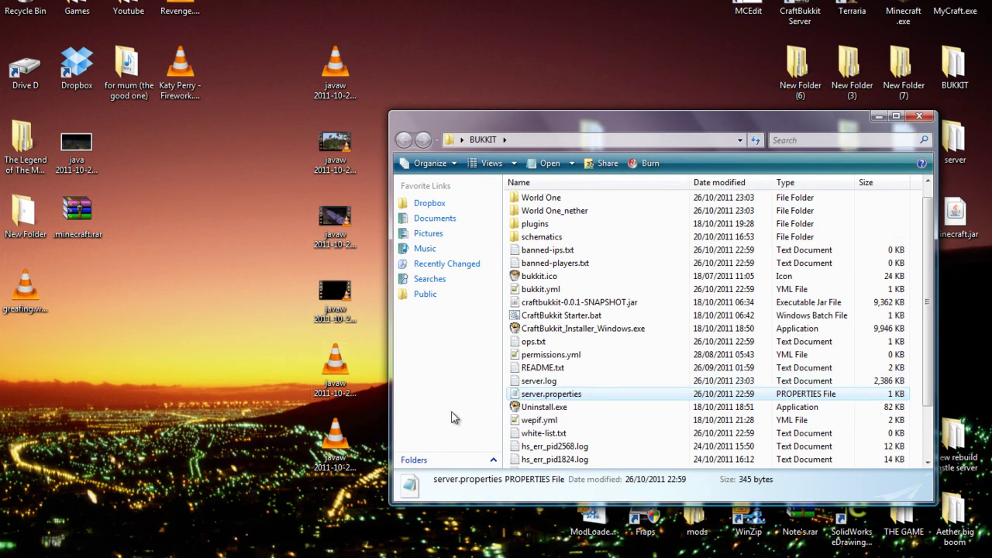
# Bring Chrome to the front showing whatismyip.org from the taskbar.
pyautogui.click(314, 524)
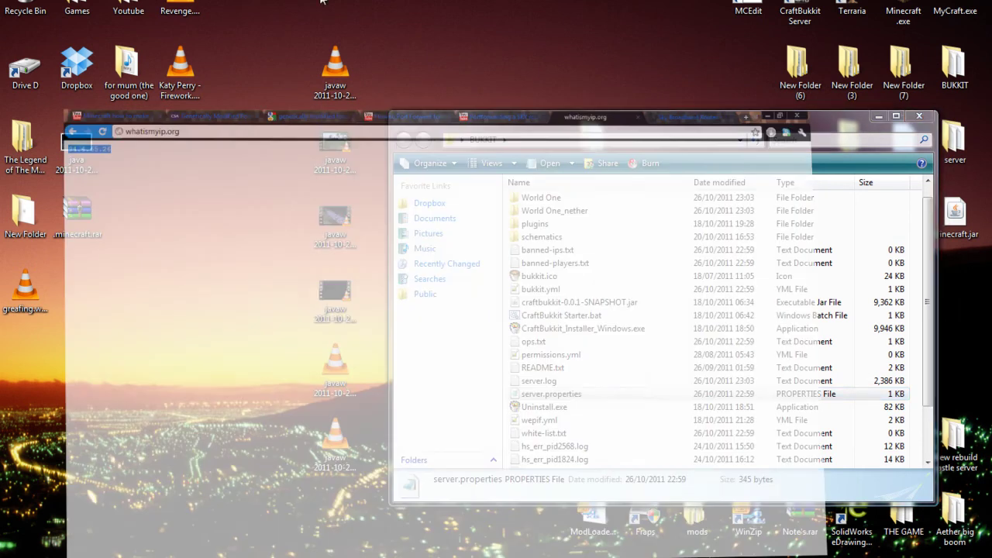